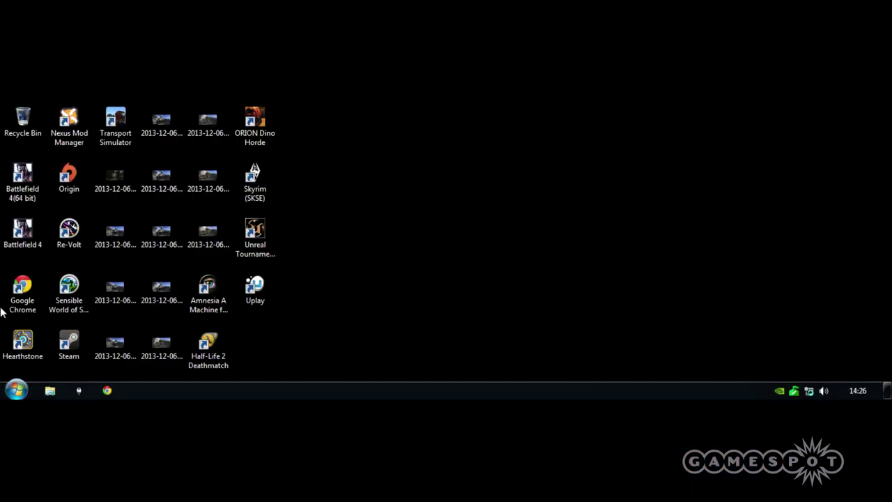
# Step: Confirm Local Disk (C:) shows 415 GB free of 465 GB, then close the Computer window
pyautogui.click(9, 393)
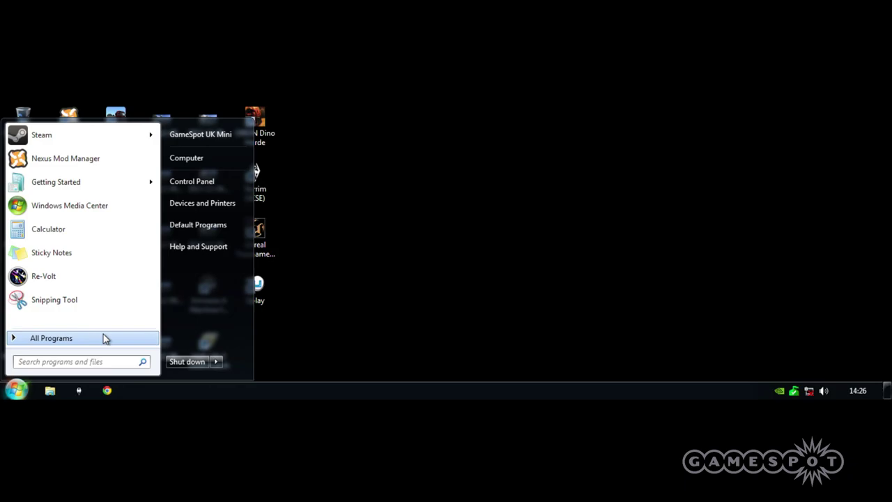
pyautogui.click(103, 333)
pyautogui.click(191, 156)
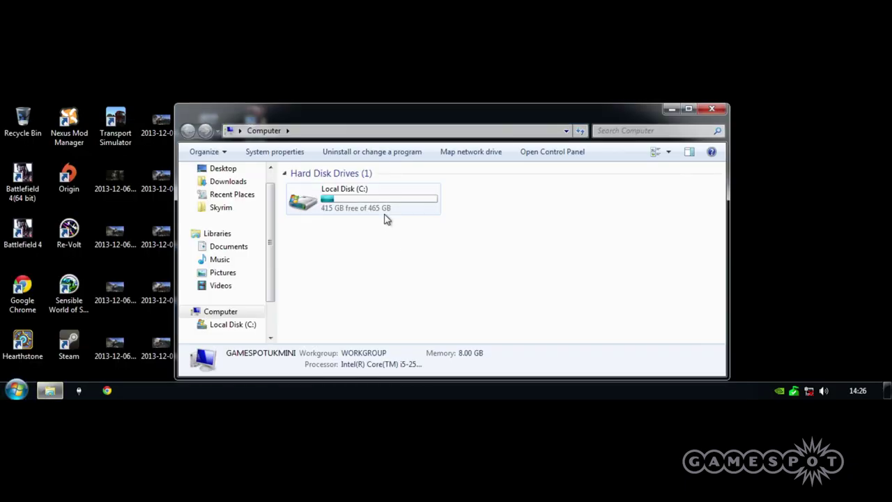
pyautogui.click(715, 109)
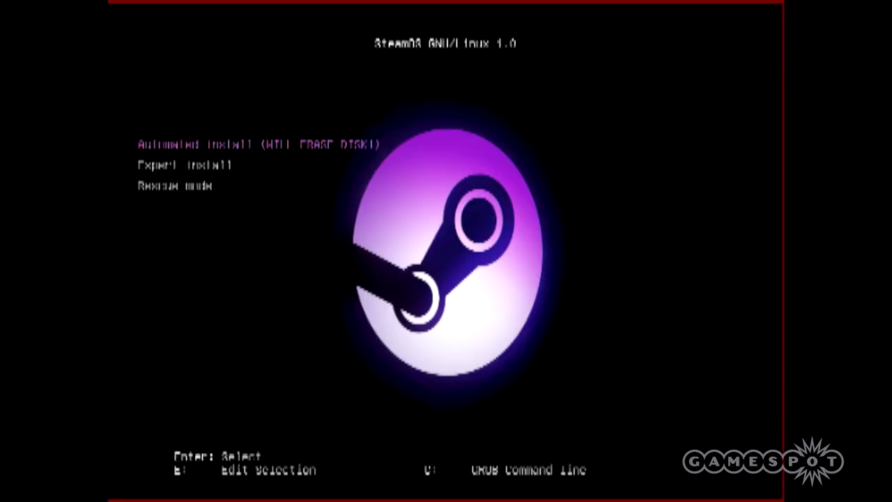
# Step: Launch the Automated install (WILL ERASE DISK!) option from the SteamOS boot menu
pyautogui.press('Down')
pyautogui.press('Up')
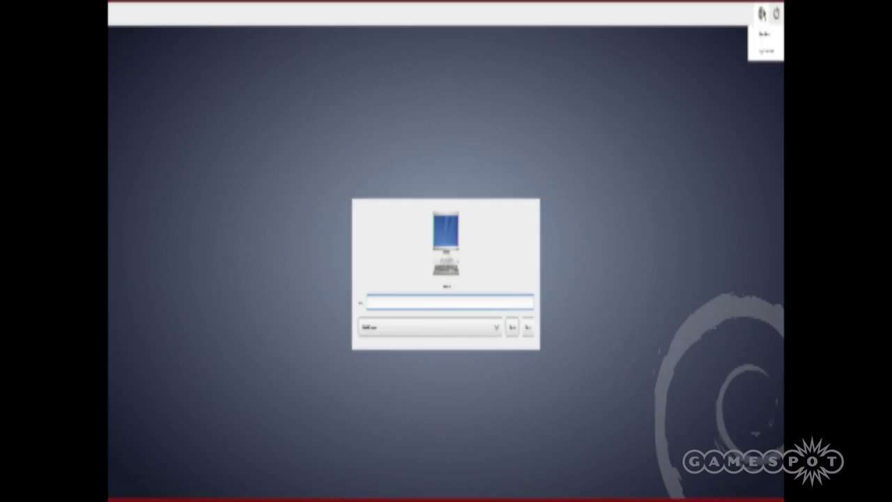
# Step: Pick the login session, then set the HXA 32" display resolution to 1920 x 1080 (16:9)
pyautogui.click(487, 333)
pyautogui.click(486, 358)
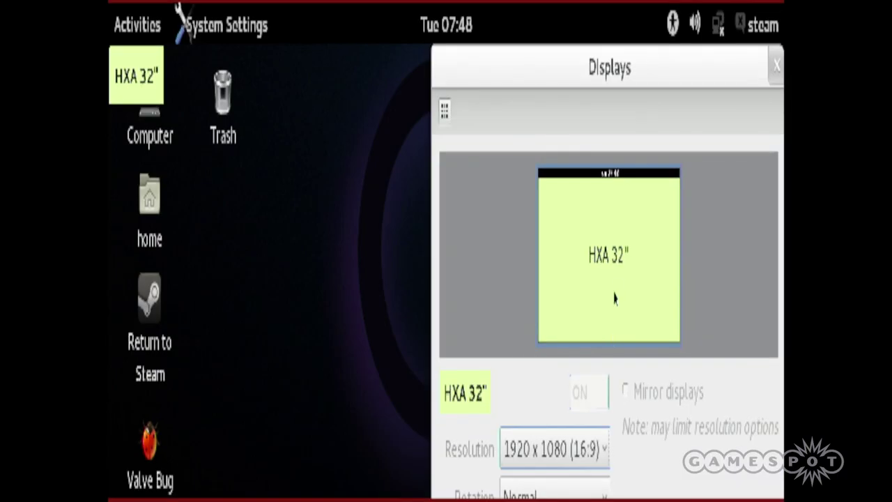
pyautogui.click(555, 448)
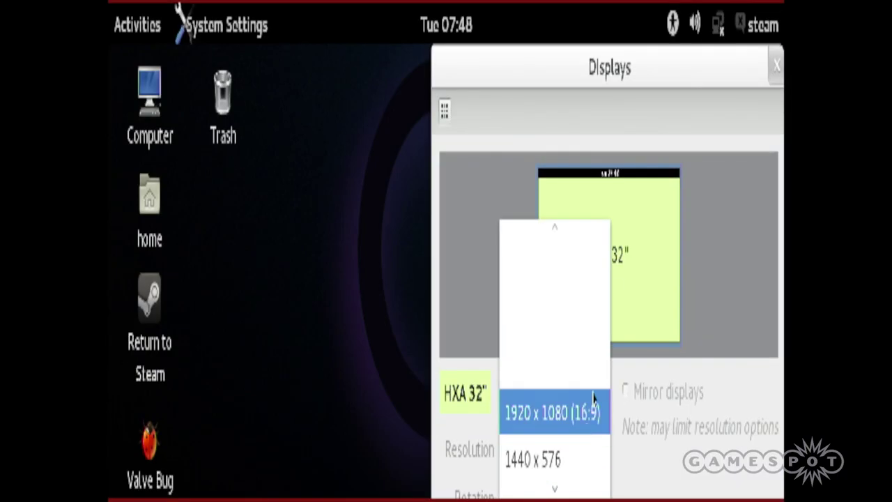
pyautogui.click(592, 411)
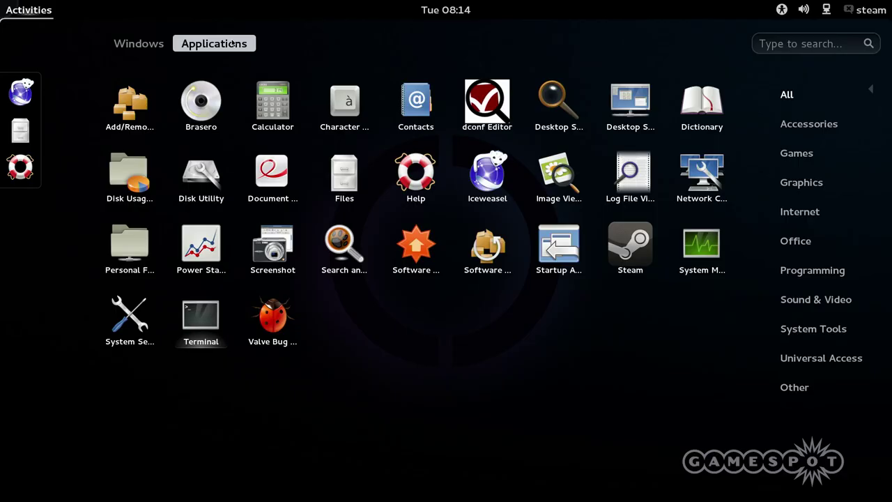
# Step: Accept the Steam install agreement in Terminal, log in as root, and run ~/post_logon.sh
pyautogui.click(198, 328)
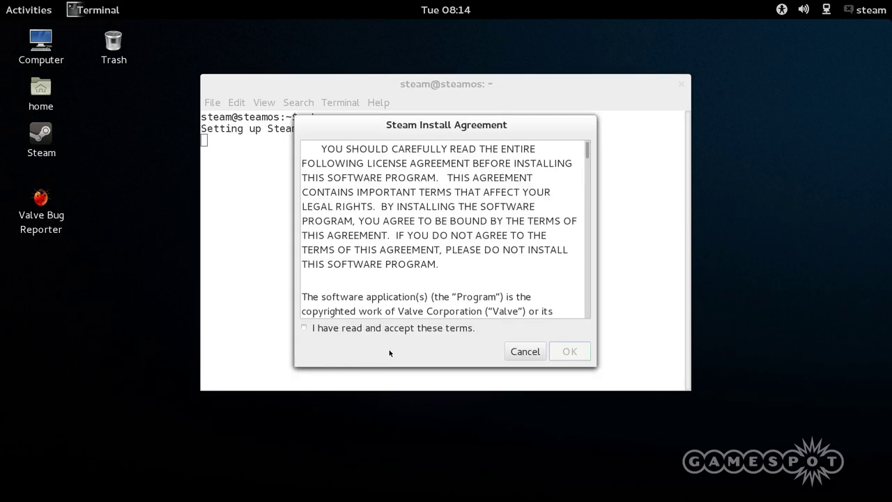
pyautogui.click(557, 354)
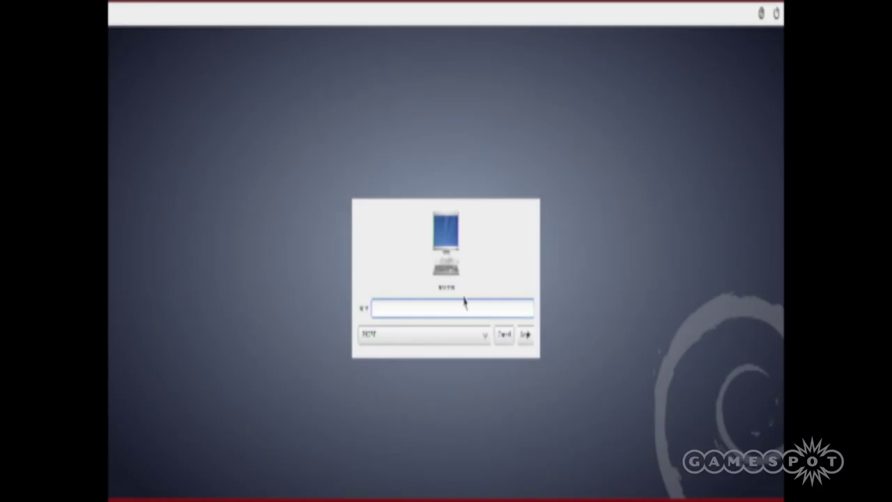
pyautogui.write('root')
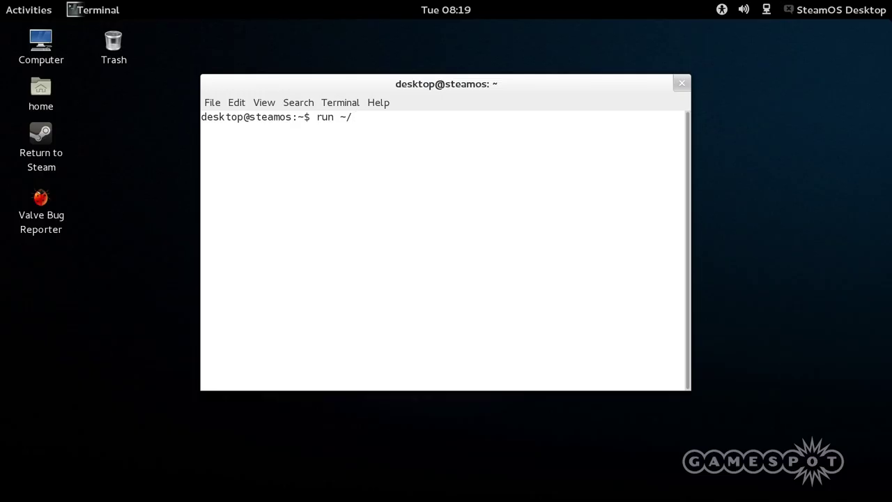
pyautogui.write('pos')
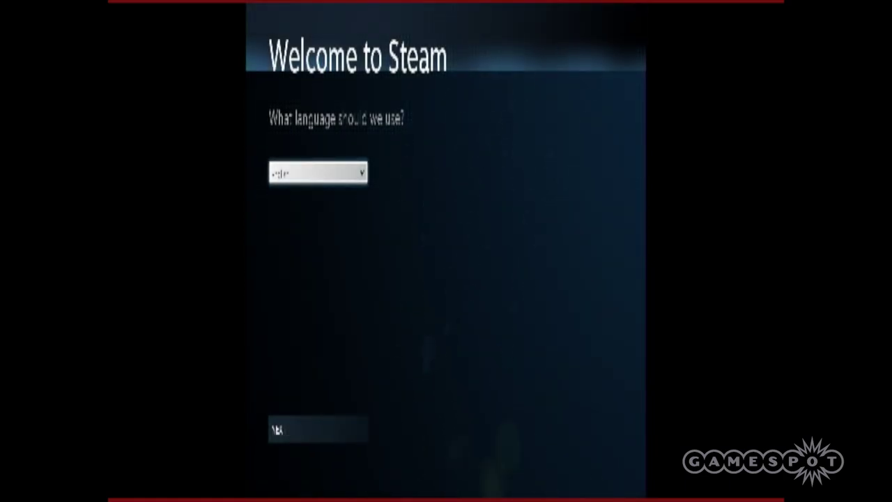
# Step: Choose English, agree to the Steam licence terms, and open the Continent list for the time zone
pyautogui.click(282, 173)
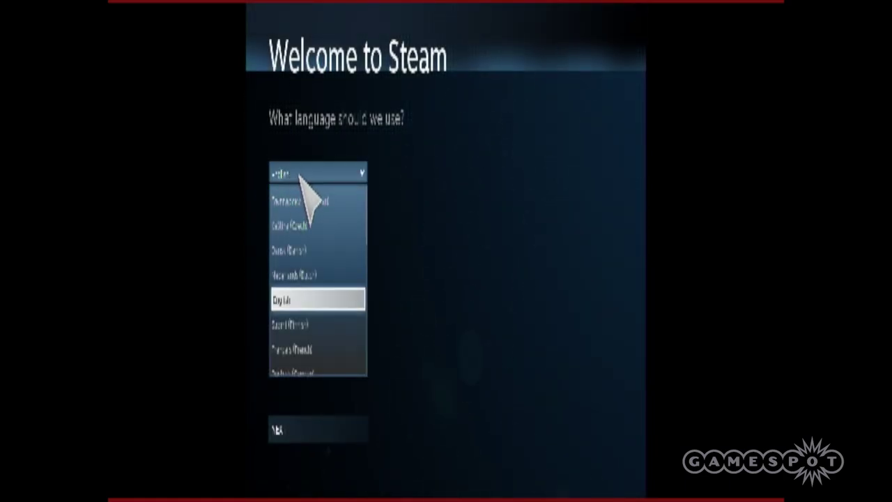
pyautogui.click(322, 301)
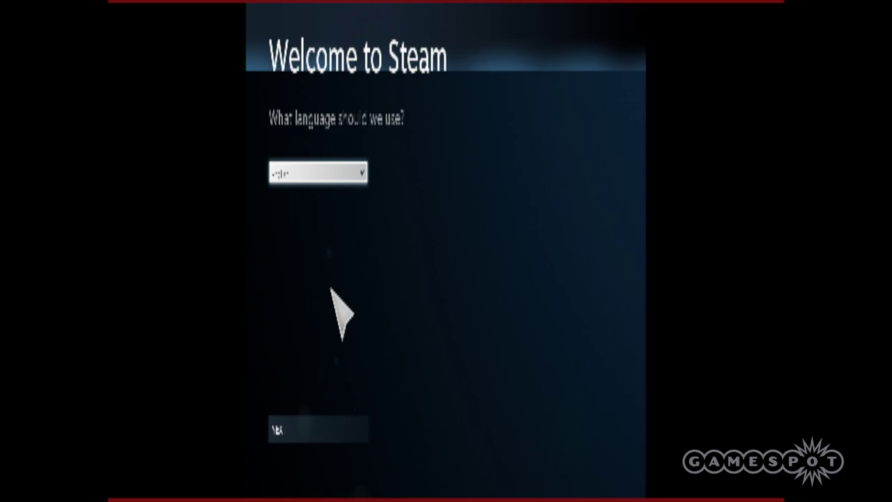
pyautogui.click(355, 433)
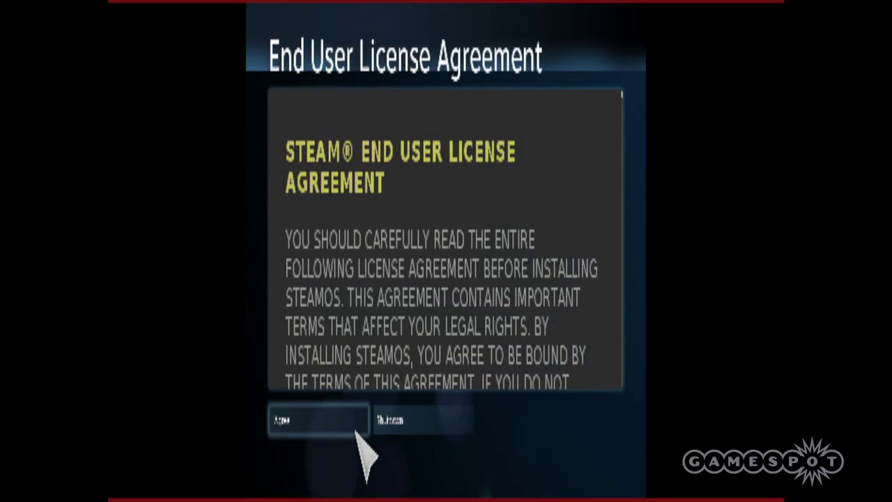
pyautogui.click(359, 419)
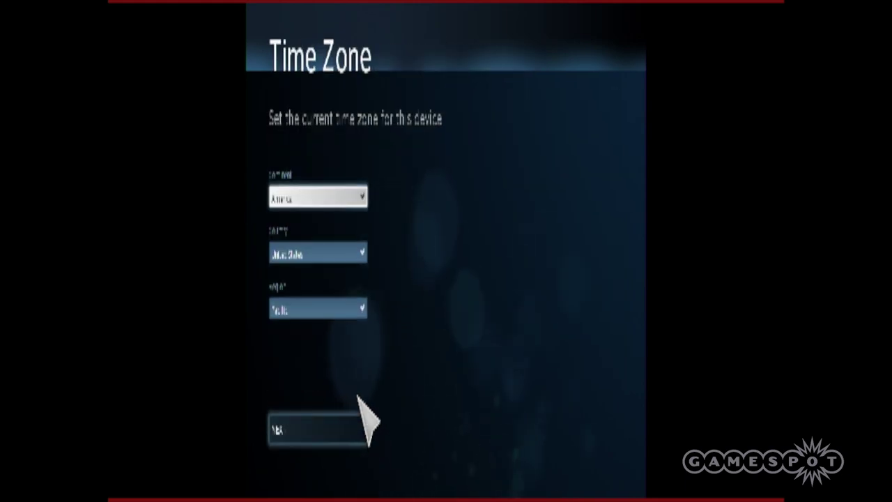
pyautogui.click(362, 198)
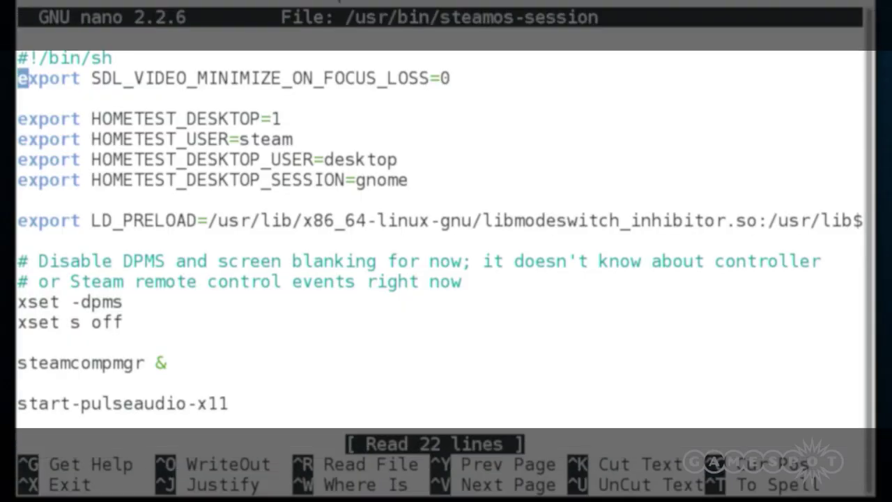
pyautogui.press('Down')
pyautogui.press('Down')
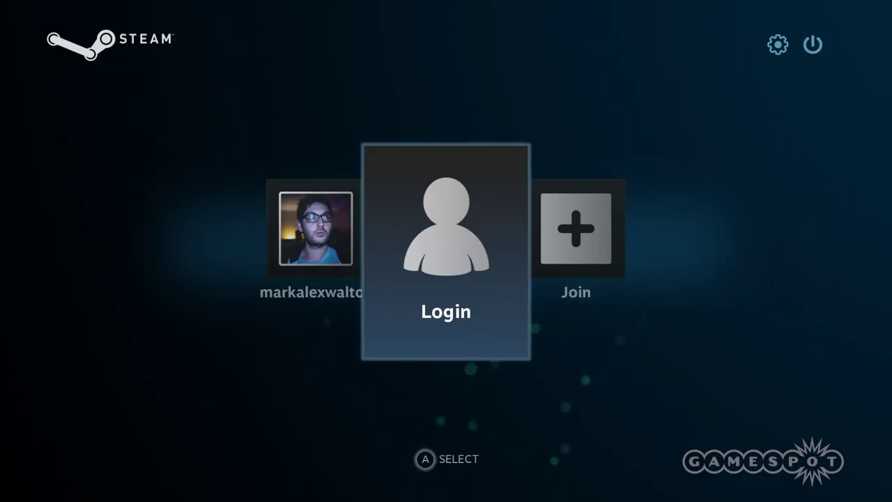
# Step: Sign in to Steam Big Picture with the saved account
pyautogui.press('Right')
pyautogui.press('Left')
pyautogui.press('Left')
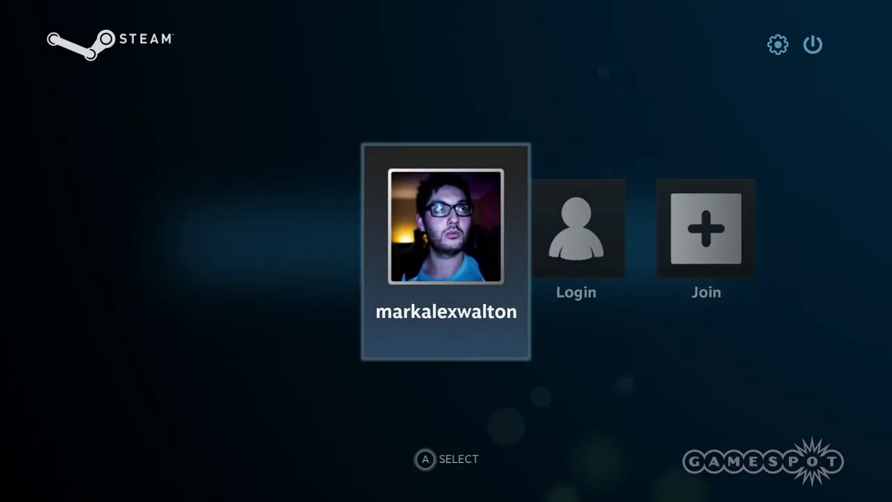
pyautogui.press('Return')
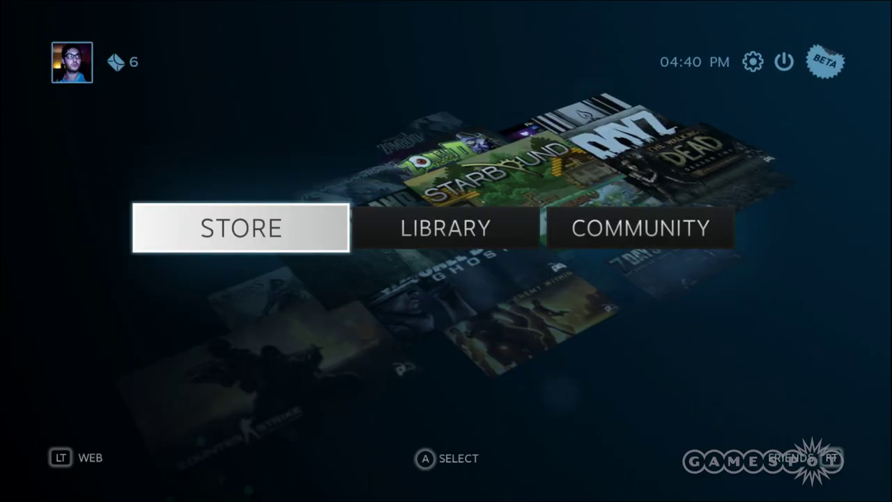
# Step: Browse the Library's Recently Played row from BioShock Infinite past Left 4 Dead 2 to Chaos on Deponia
pyautogui.press('Right')
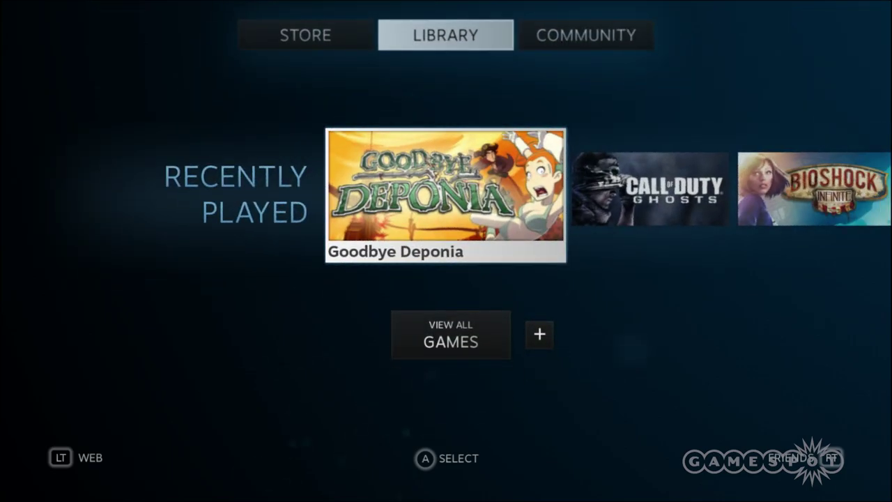
pyautogui.press('Right')
pyautogui.press('Right')
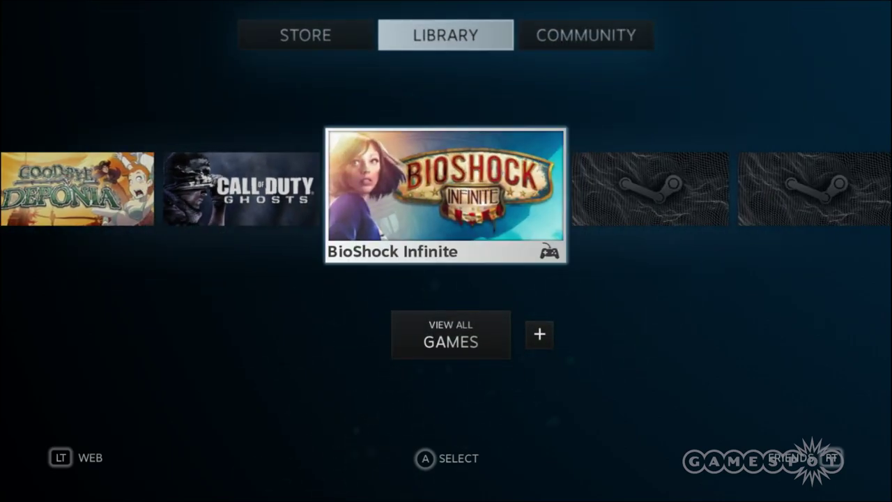
pyautogui.press('Right')
pyautogui.press('Right')
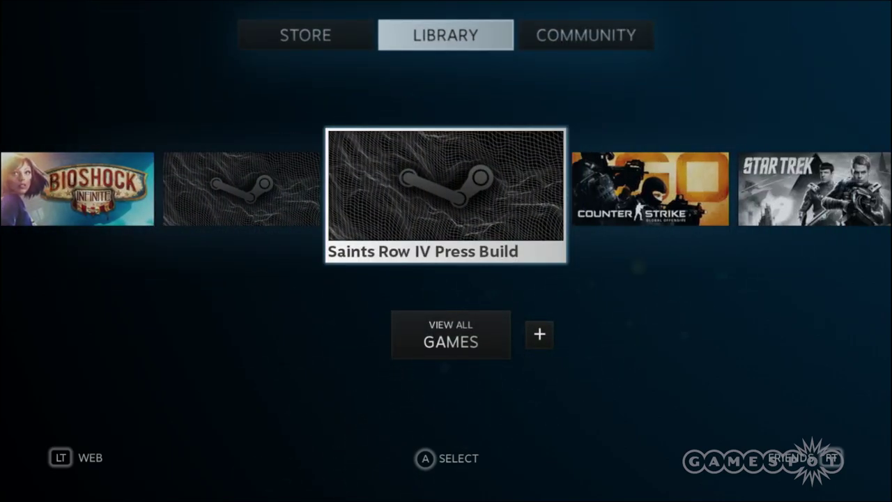
pyautogui.press('Right')
pyautogui.press('Right')
pyautogui.press('Left')
pyautogui.press('Right')
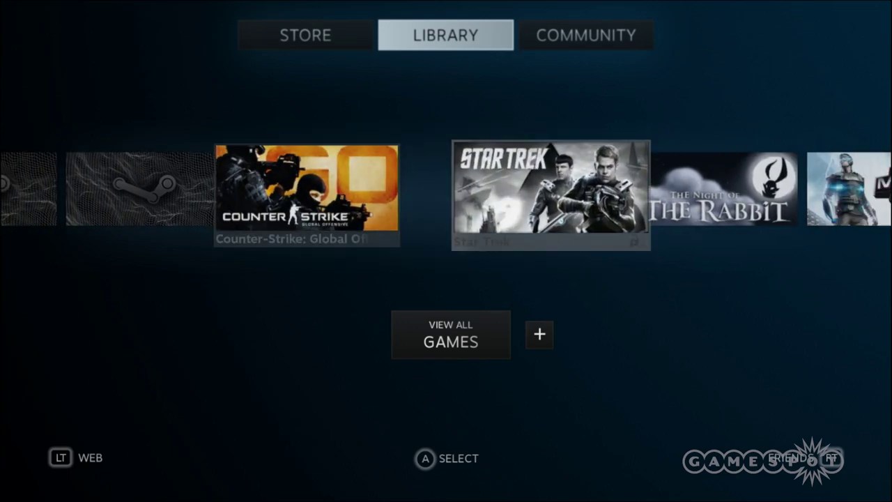
pyautogui.press('Right')
pyautogui.press('Right')
pyautogui.press('Right')
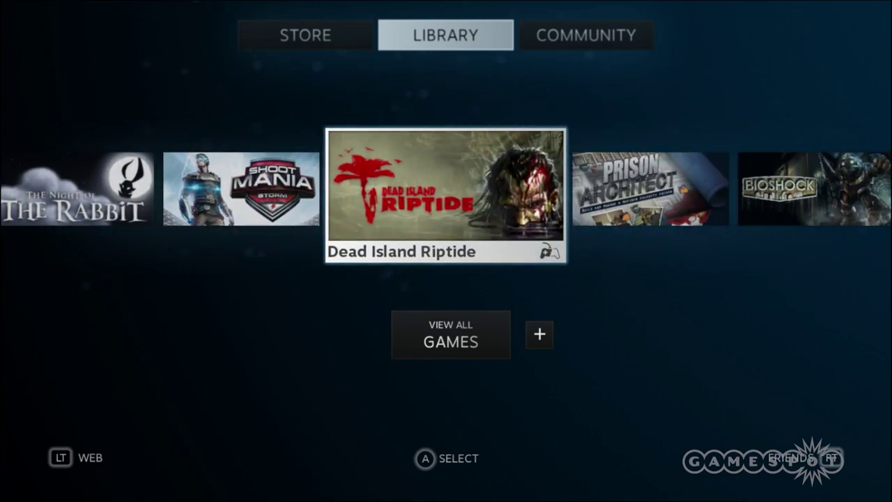
pyautogui.press('Right')
pyautogui.press('Right')
pyautogui.press('Right')
pyautogui.press('Right')
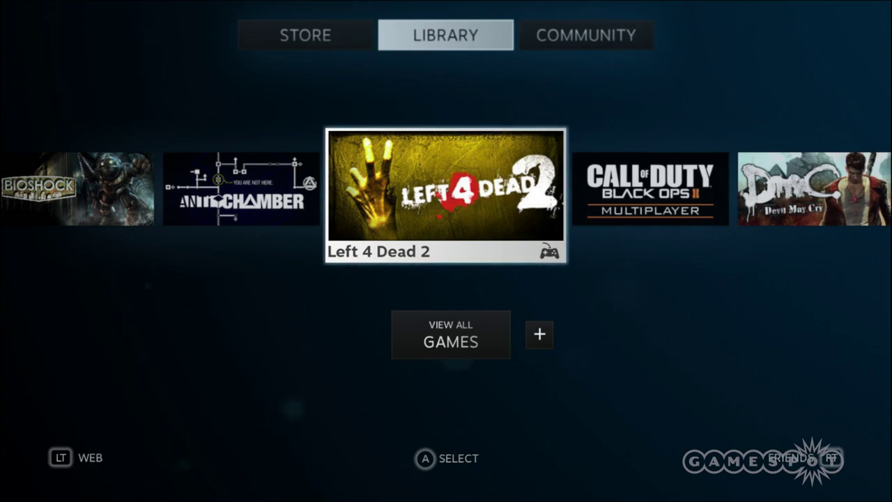
pyautogui.press('Right')
pyautogui.press('Right')
pyautogui.press('Right')
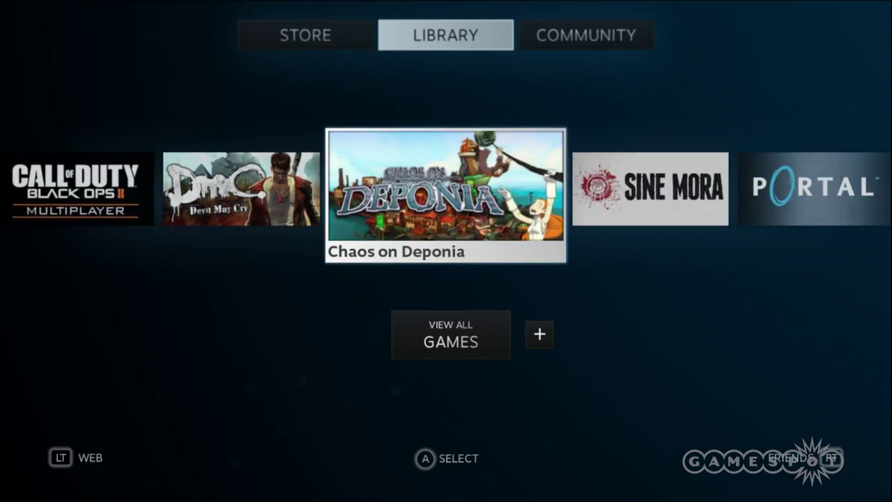
pyautogui.press('Right')
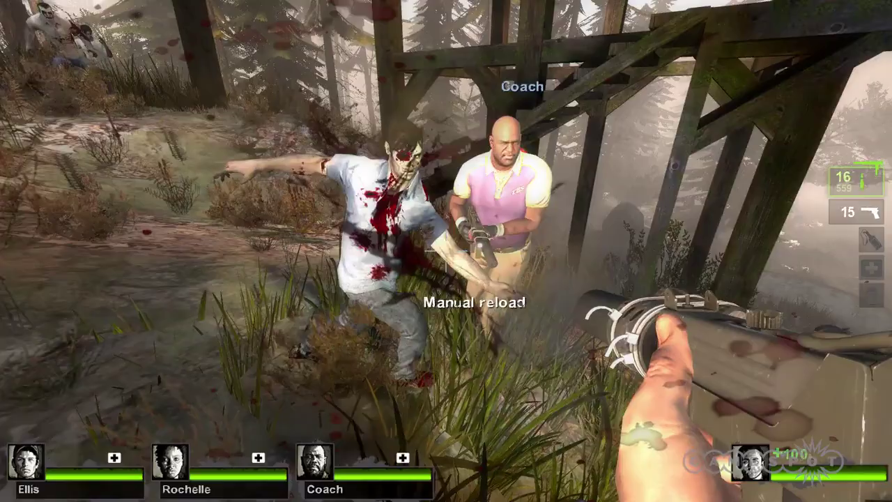
# Step: View Call of Duty: Ghosts in the library, browse its tiles, then return to the Store front
pyautogui.click(446, 251)
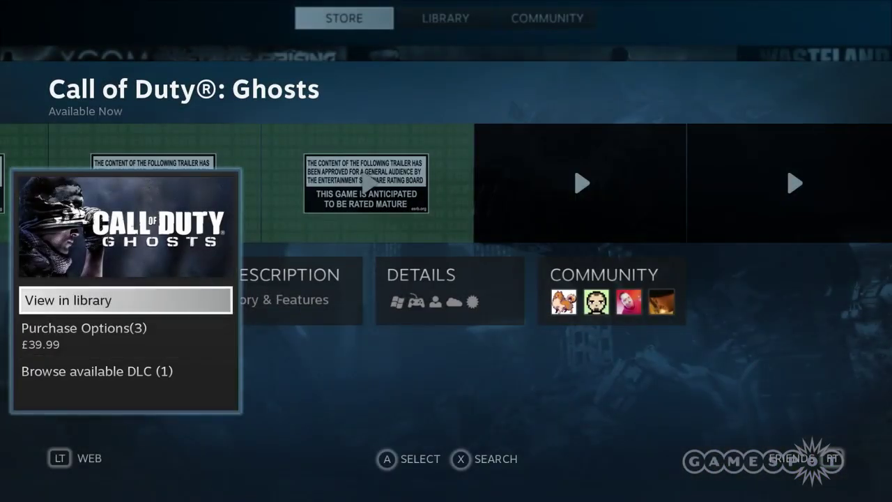
pyautogui.press('Return')
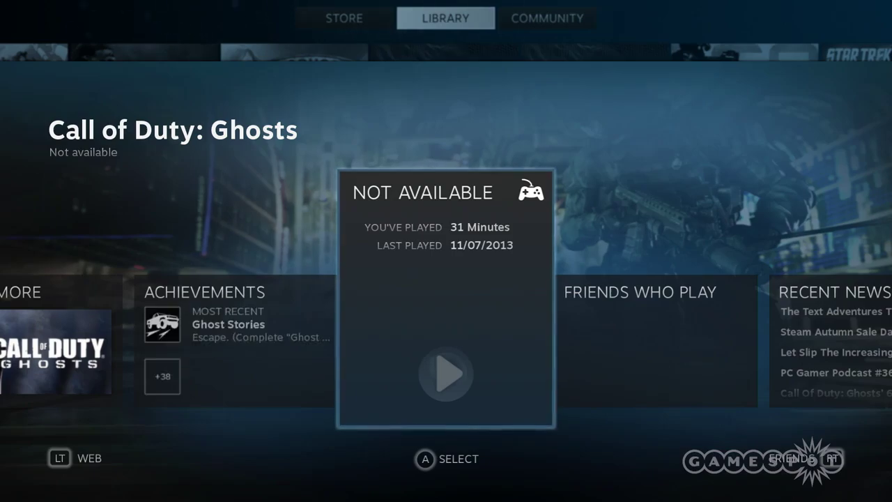
pyautogui.press('Right')
pyautogui.press('Left')
pyautogui.press('Left')
pyautogui.press('Left')
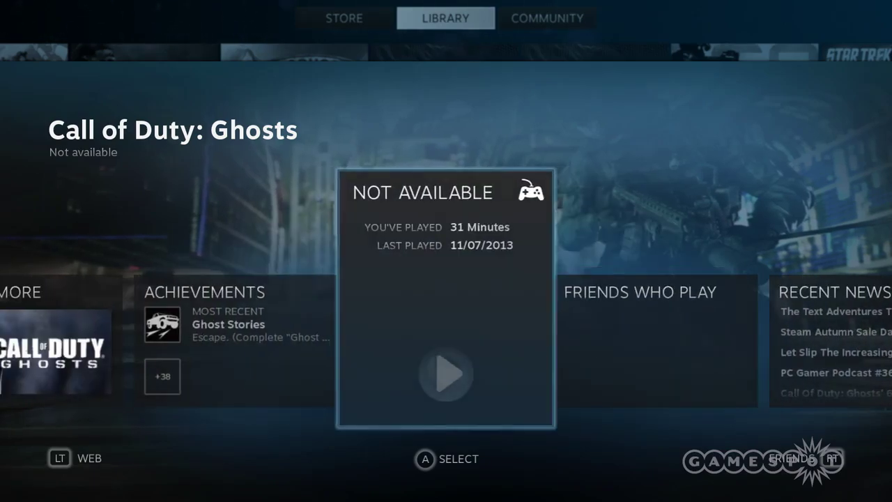
pyautogui.press('Return')
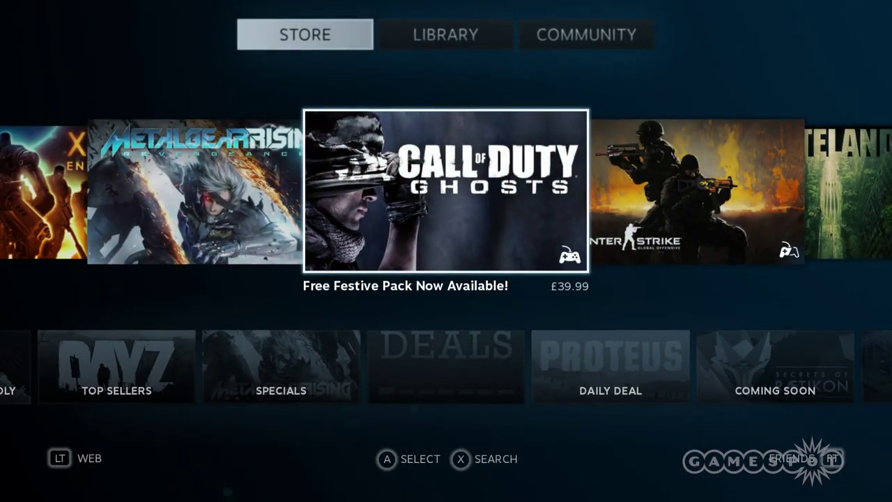
pyautogui.press('Left')
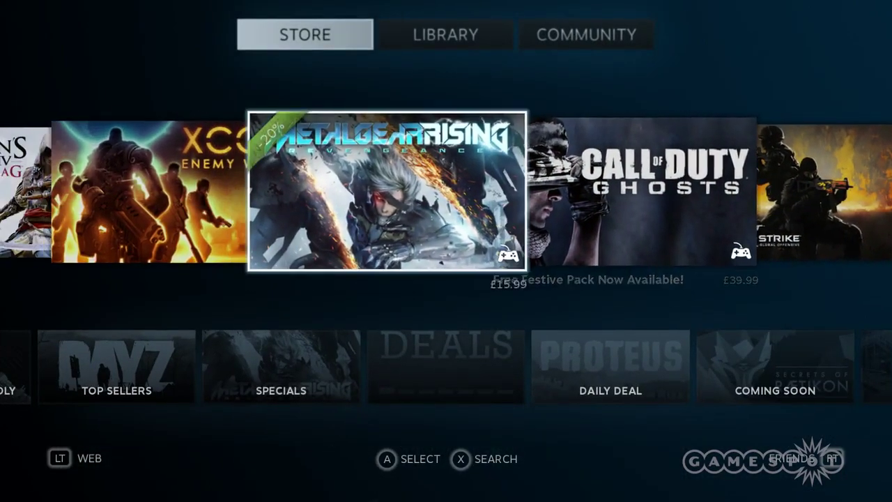